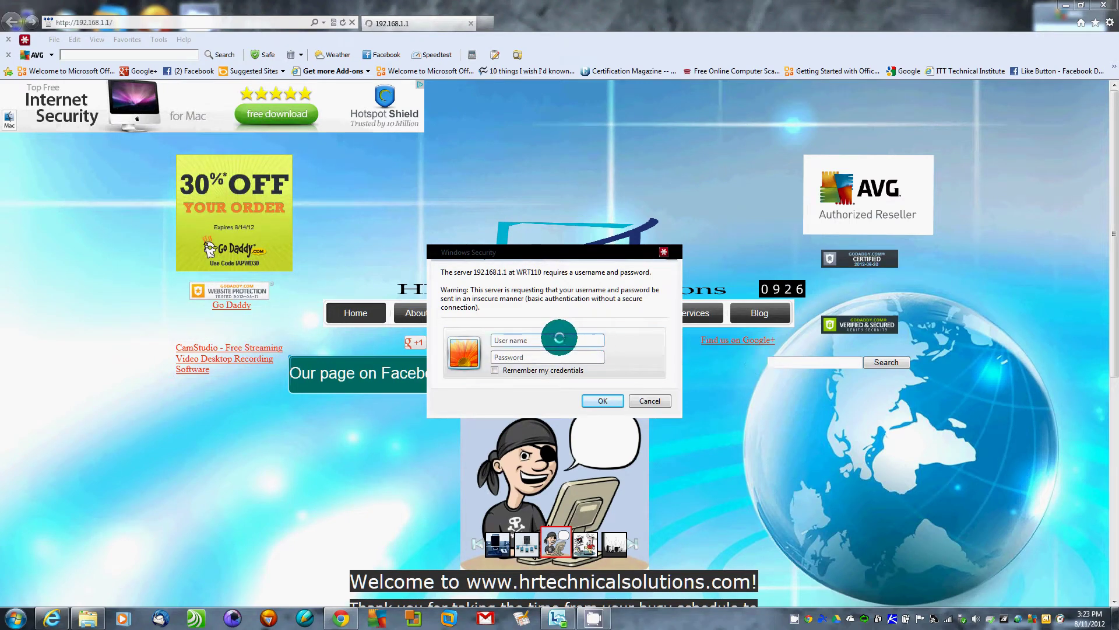
Log in to the WRT110 router at 192.168.1.1 with the router username and password
left_click(558, 339)
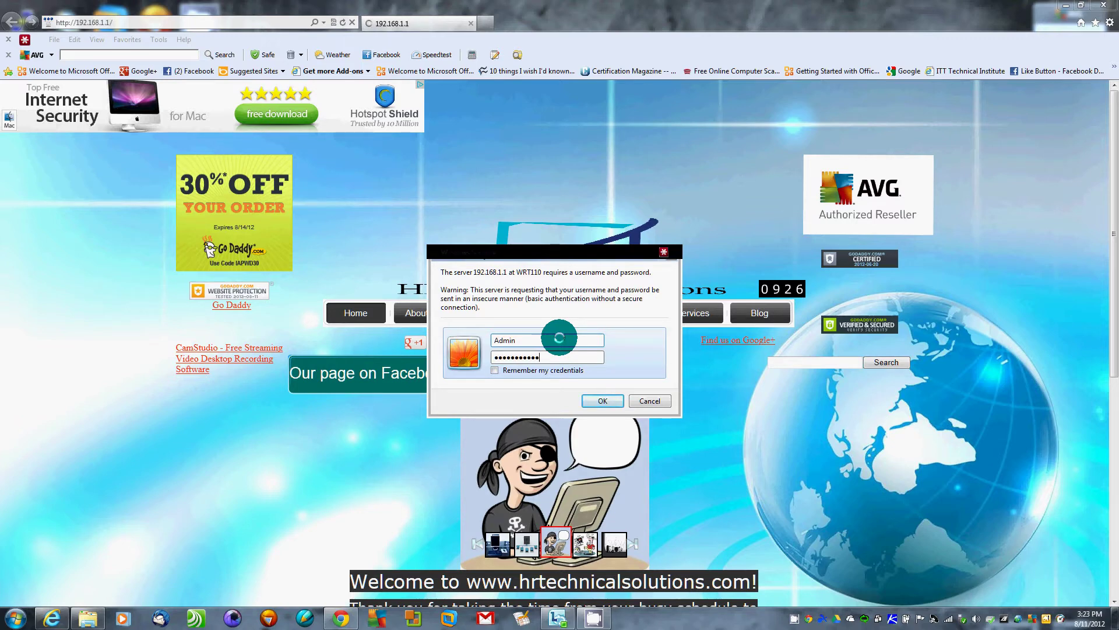
key("Return")
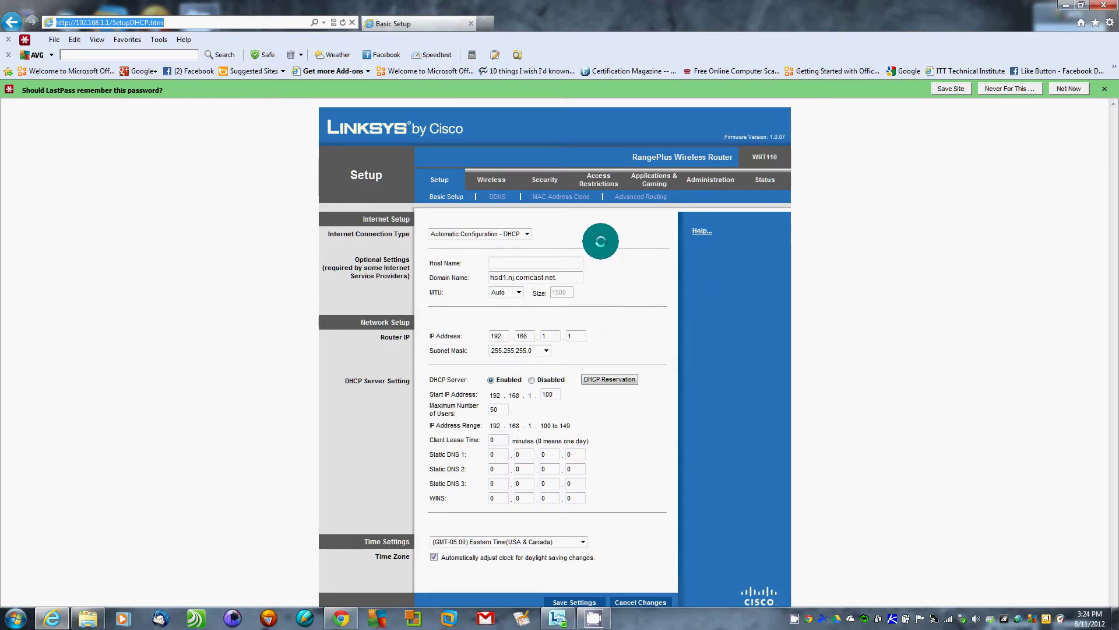
Visit the Wireless and Security tabs, then return to Basic Wireless Settings
left_click(491, 180)
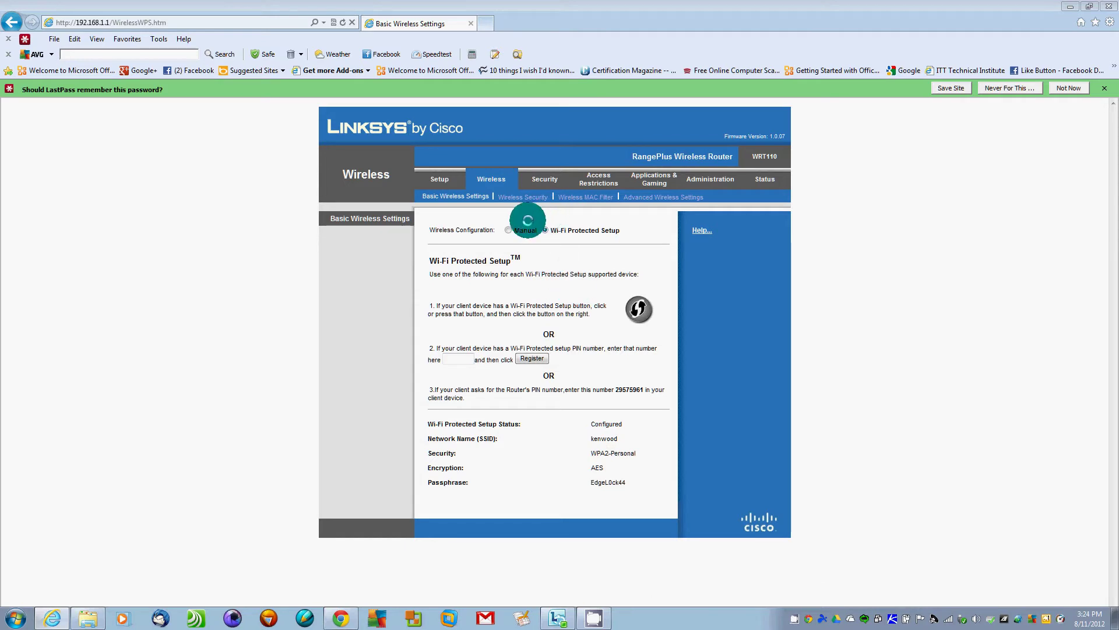
left_click(543, 180)
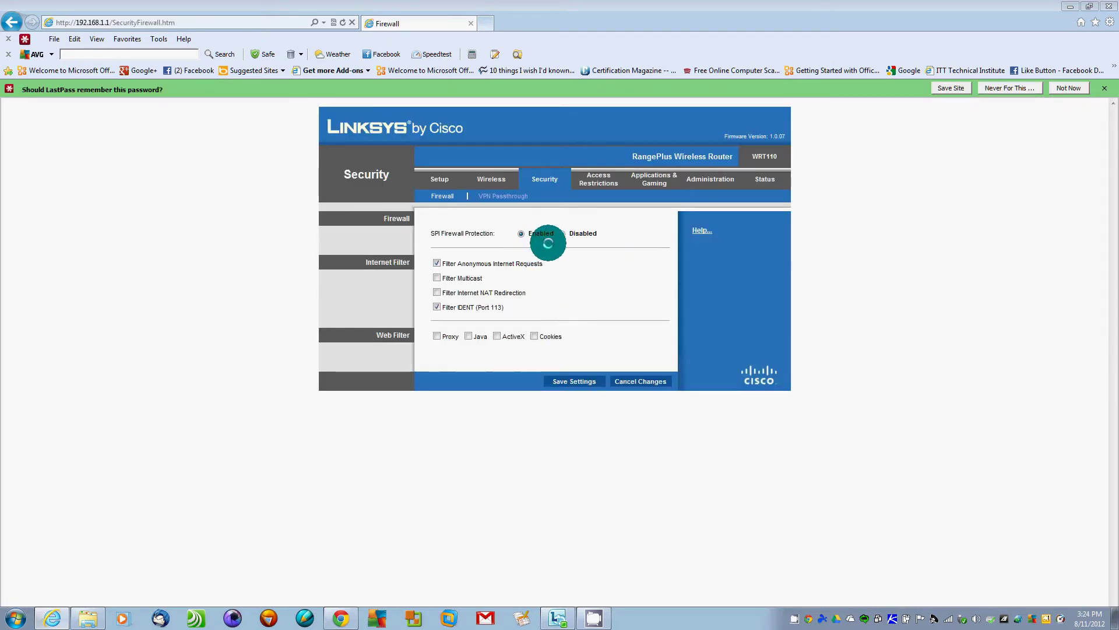
left_click(498, 178)
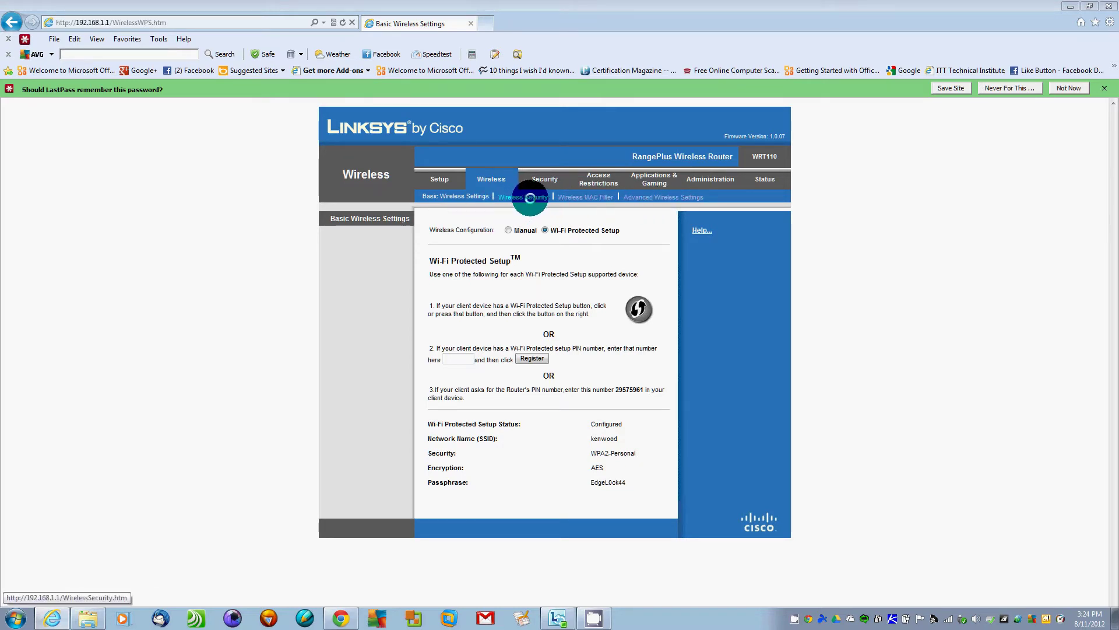
On Wireless Security, try Disabled and WEP, then settle on WPA2 Personal with AES encryption
left_click(523, 196)
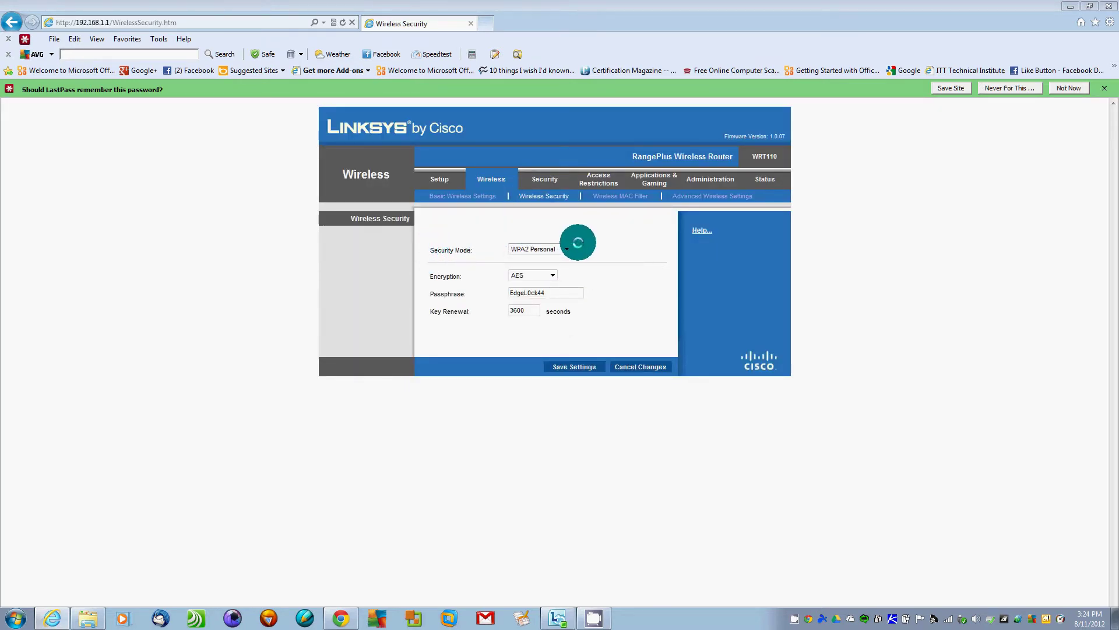
left_click(569, 248)
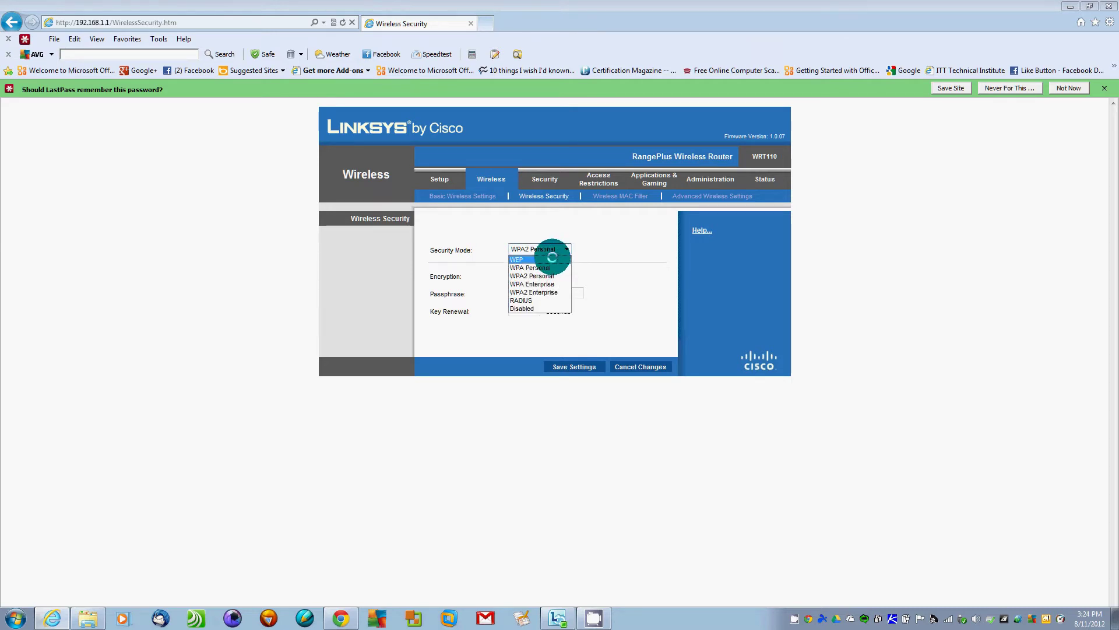
left_click(540, 308)
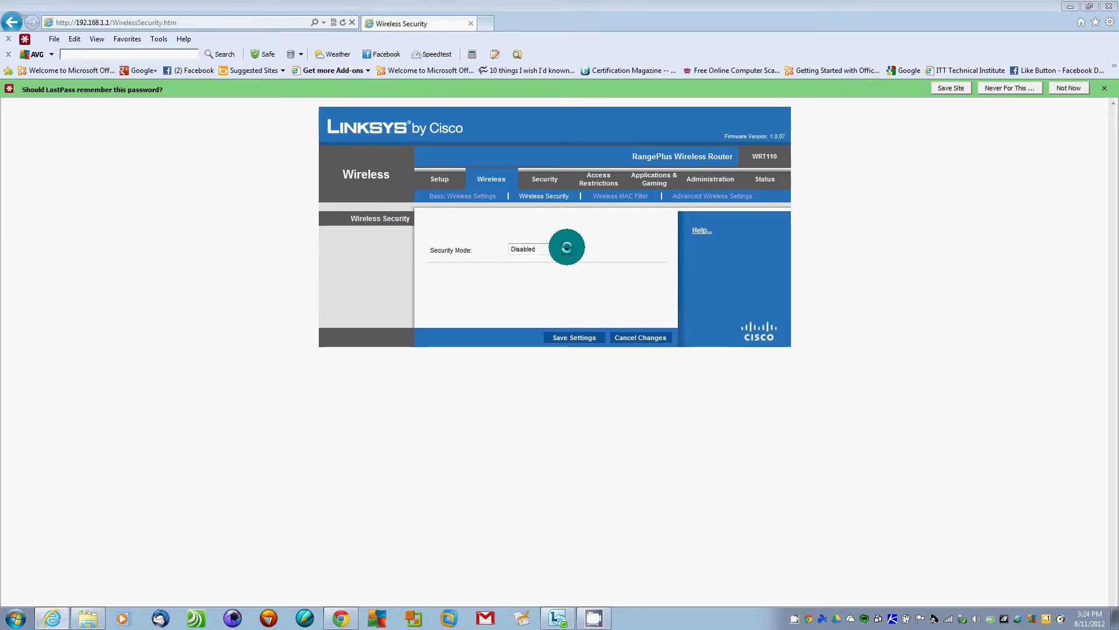
left_click(566, 249)
left_click(537, 258)
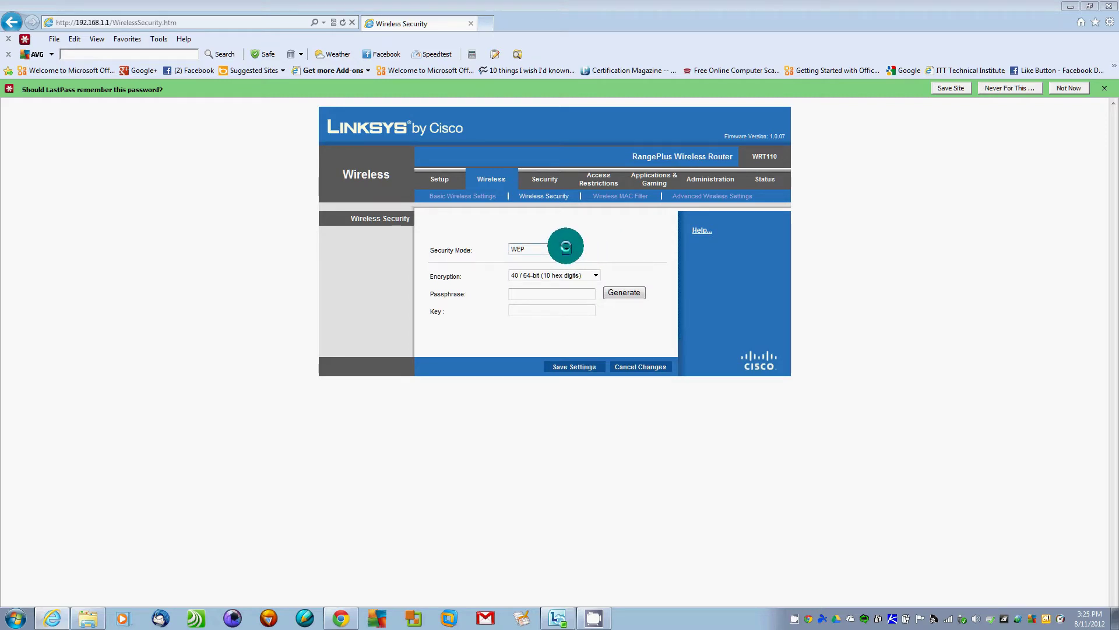
left_click(565, 248)
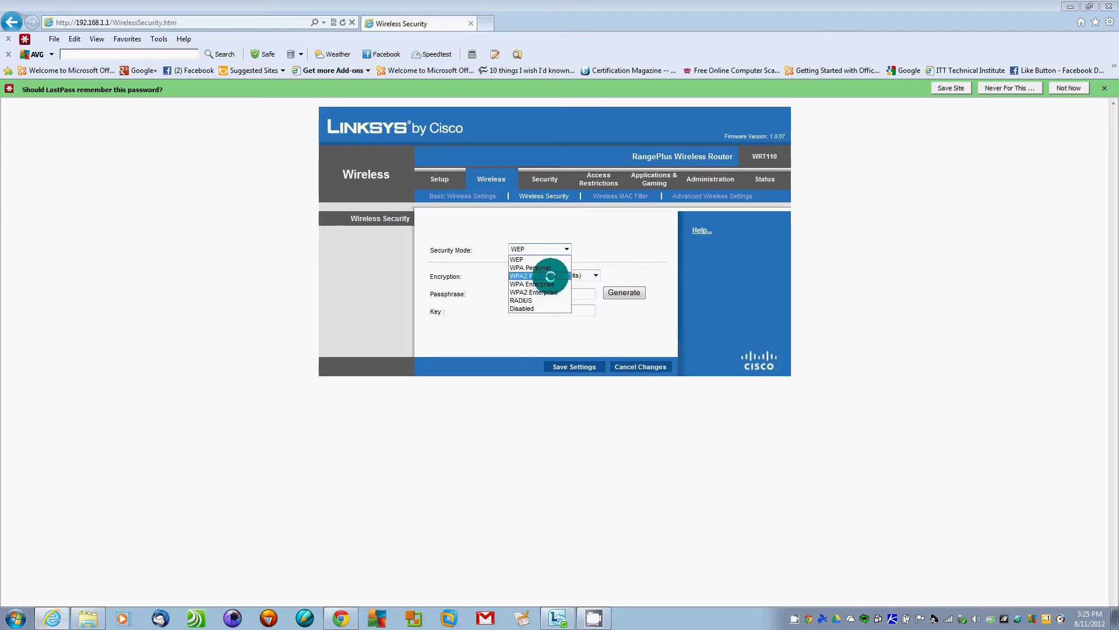
left_click(550, 276)
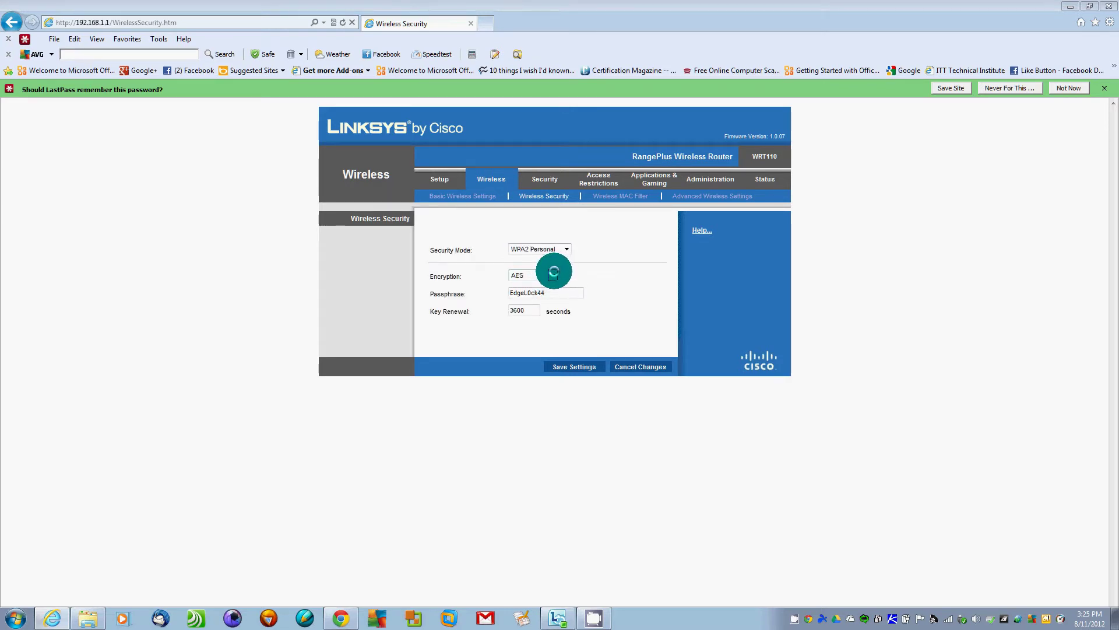
left_click(553, 274)
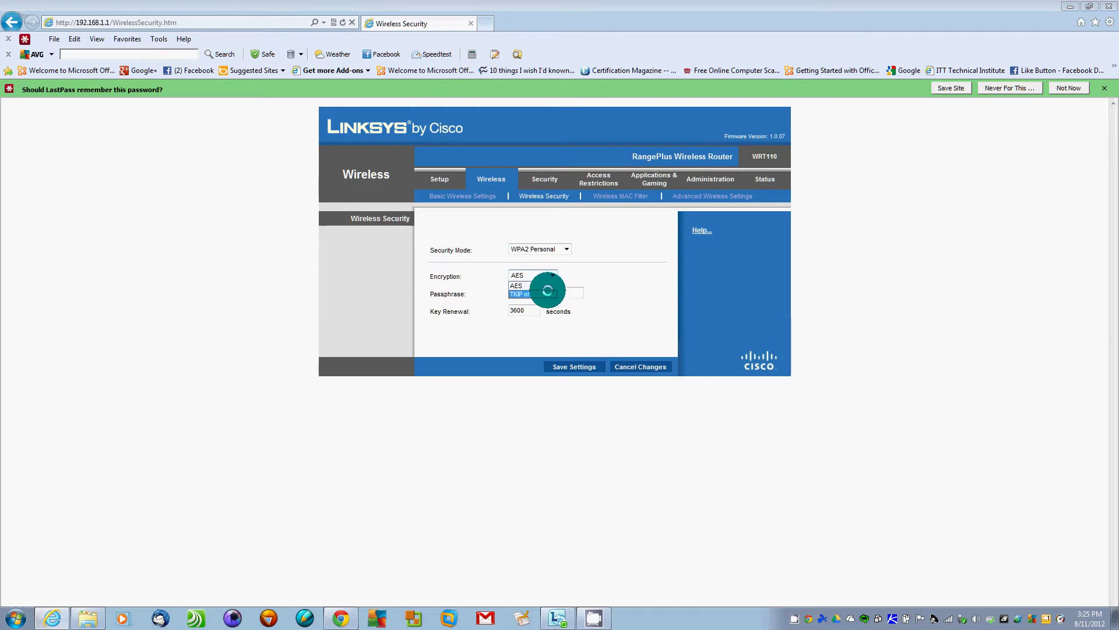
left_click(547, 293)
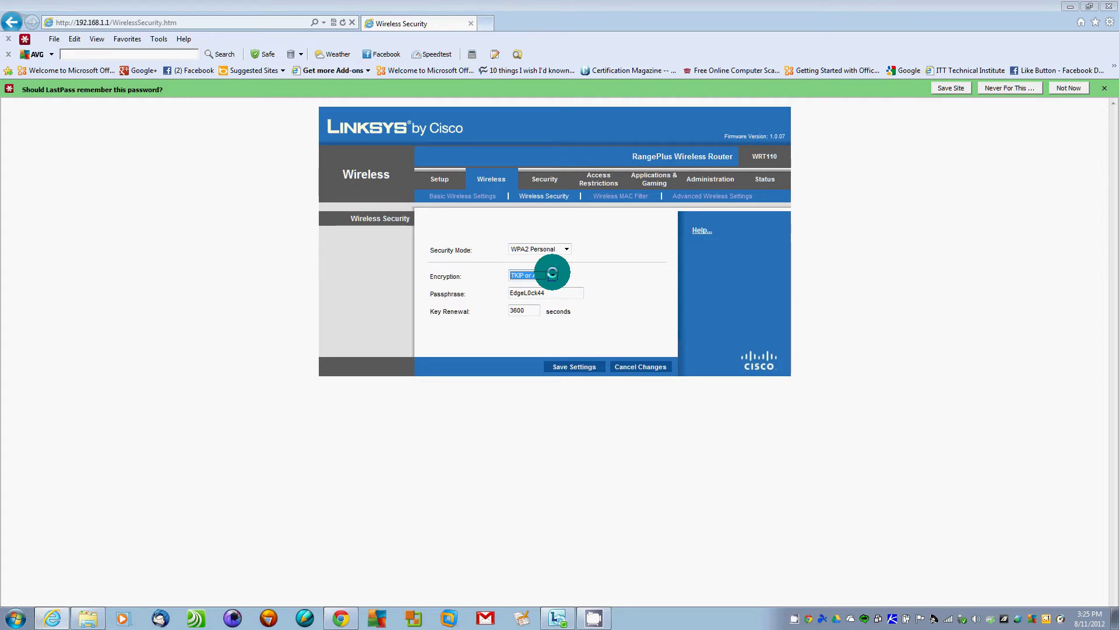
left_click(552, 273)
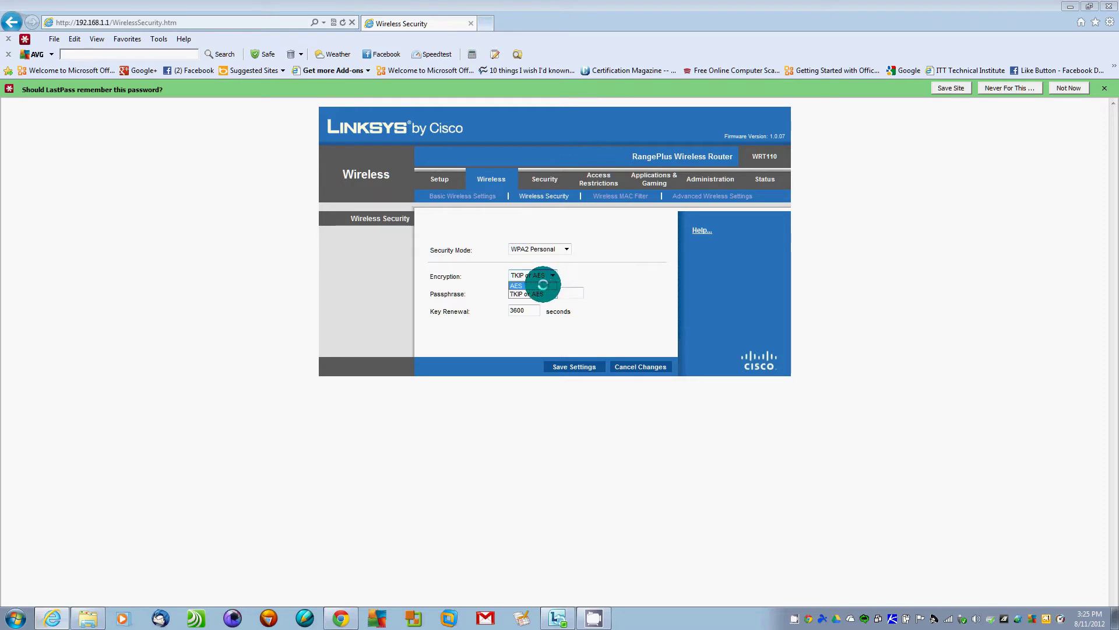
left_click(532, 285)
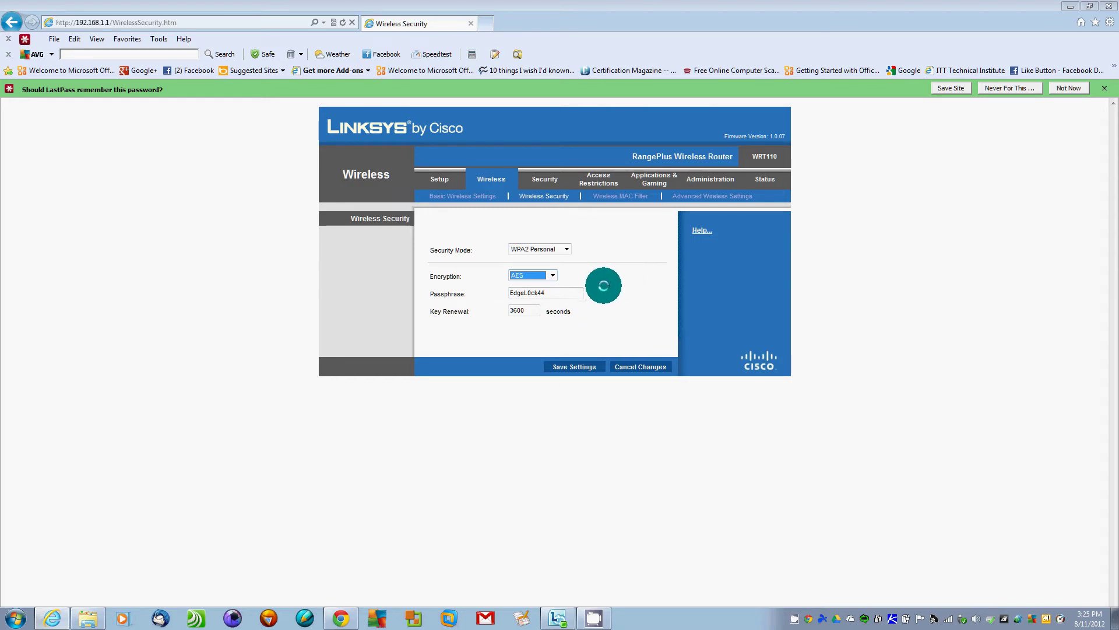
Overwrite the old passphrase with a new one and go to the Wireless MAC Filter page
double_click(554, 293)
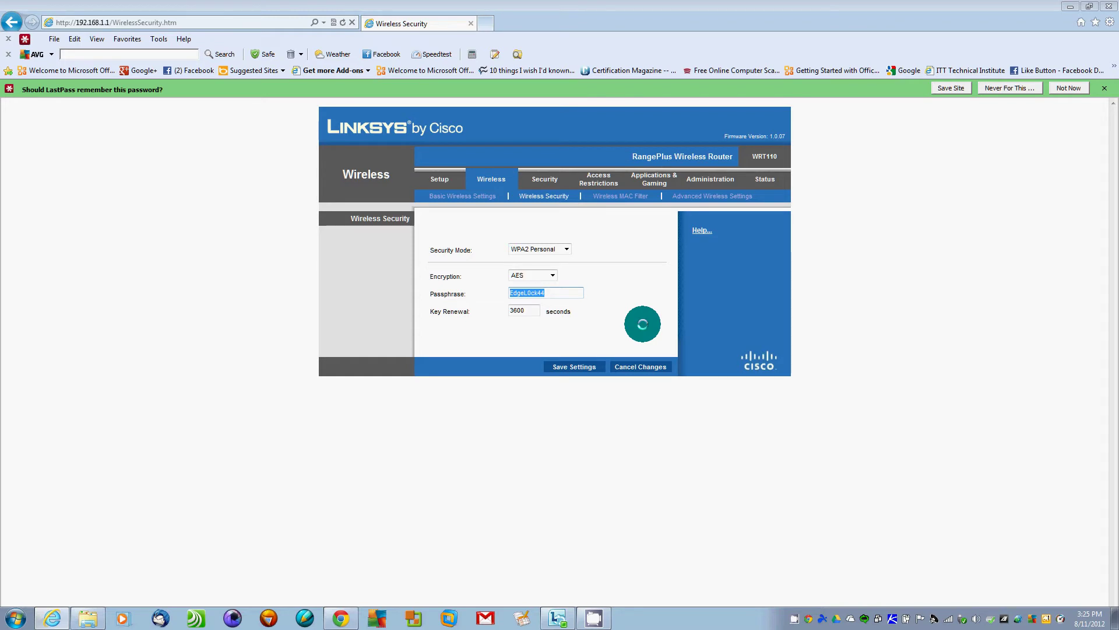
type("P@$$w0rd")
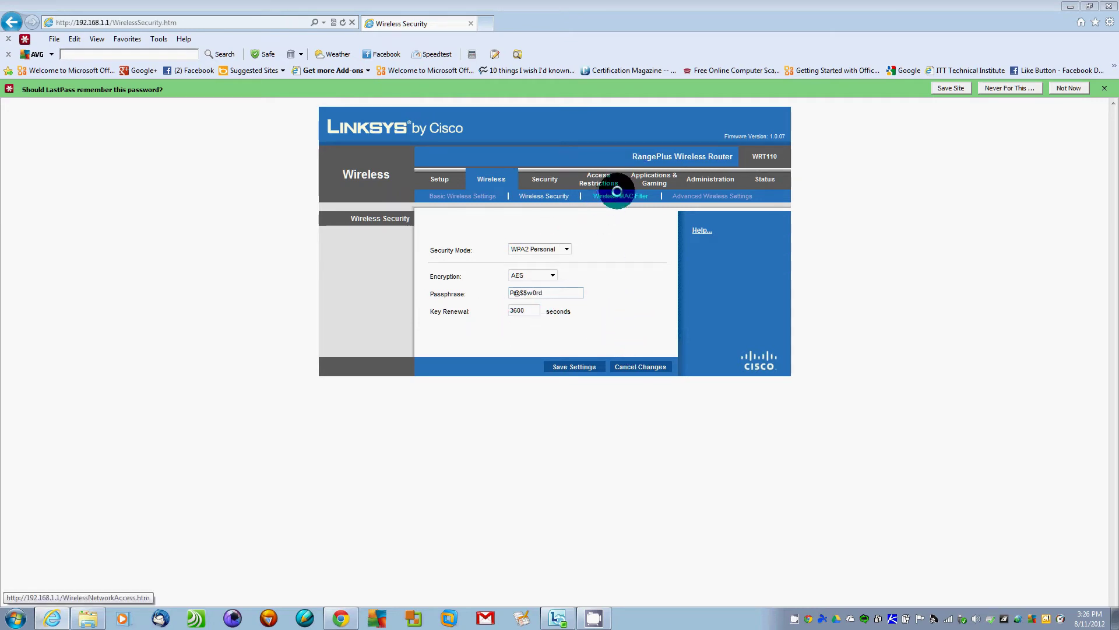
left_click(614, 196)
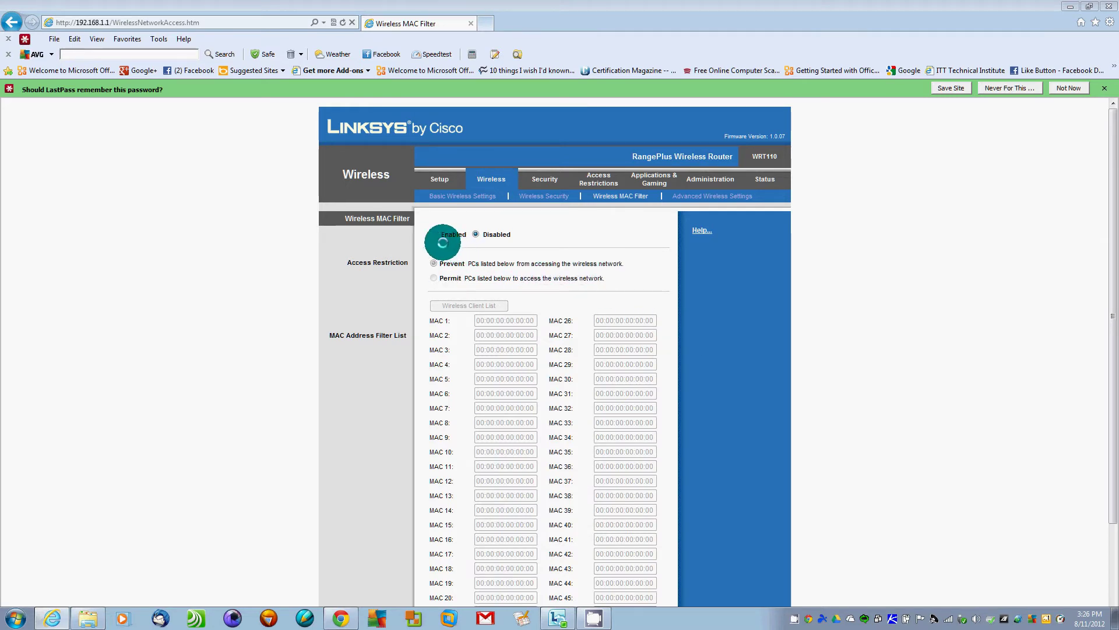
Enable wireless MAC filtering and select the zeroed MAC 1 address for replacement
left_click(433, 234)
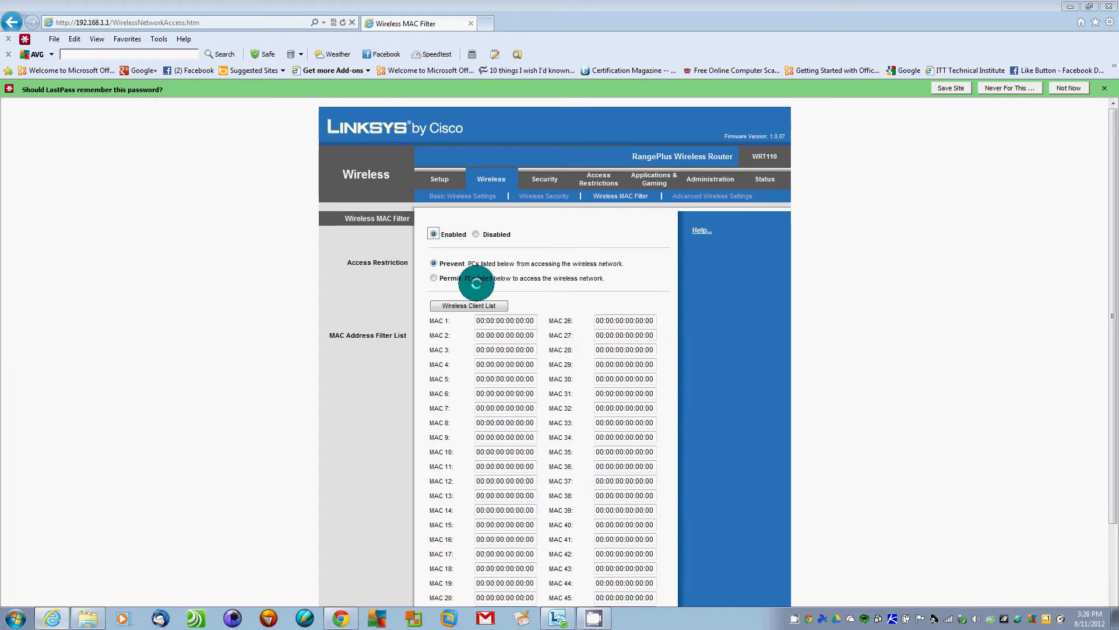
left_click(475, 320)
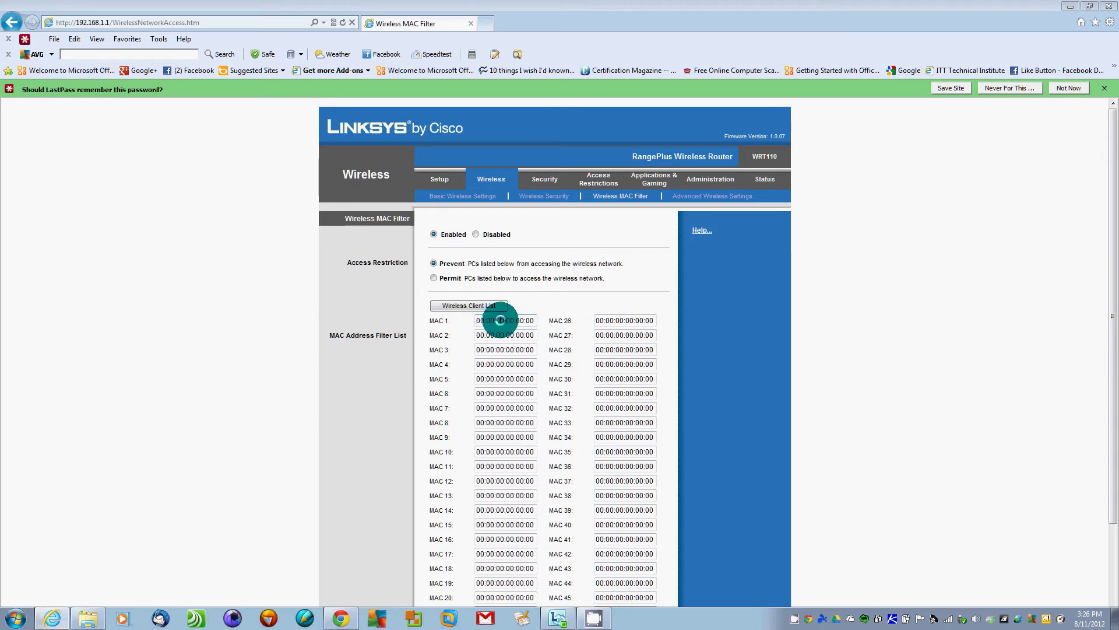
left_click_drag(484, 320, 457, 317)
left_click_drag(479, 320, 505, 320)
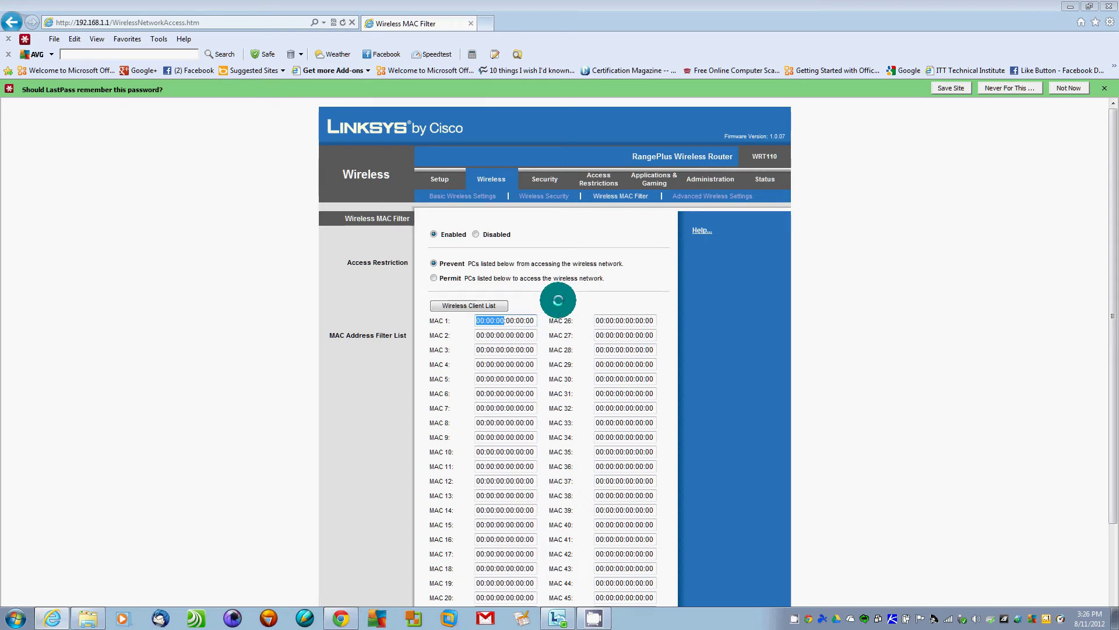
left_click_drag(506, 320, 537, 317)
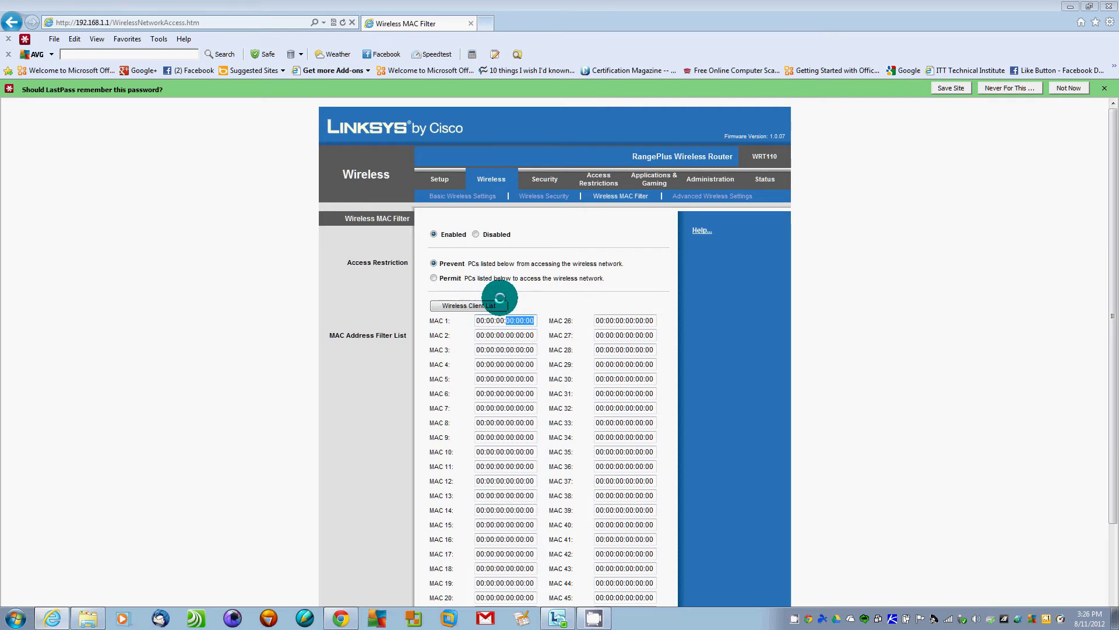
mouse_move(528, 307)
left_mouse_down()
mouse_move(545, 298)
mouse_move(534, 301)
left_mouse_up()
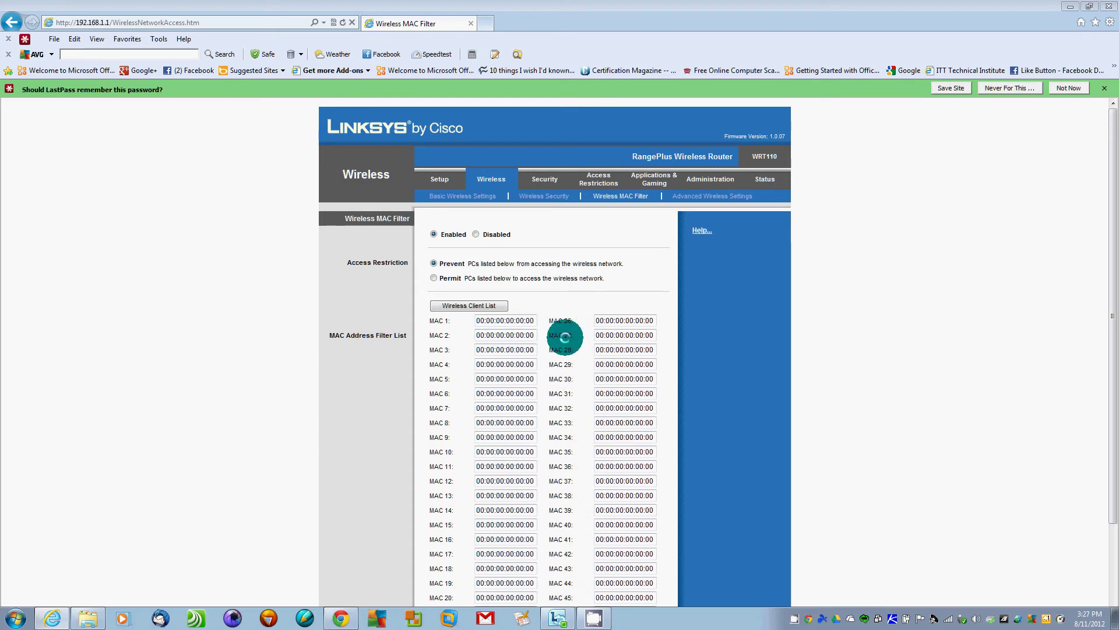
left_click_drag(476, 320, 556, 318)
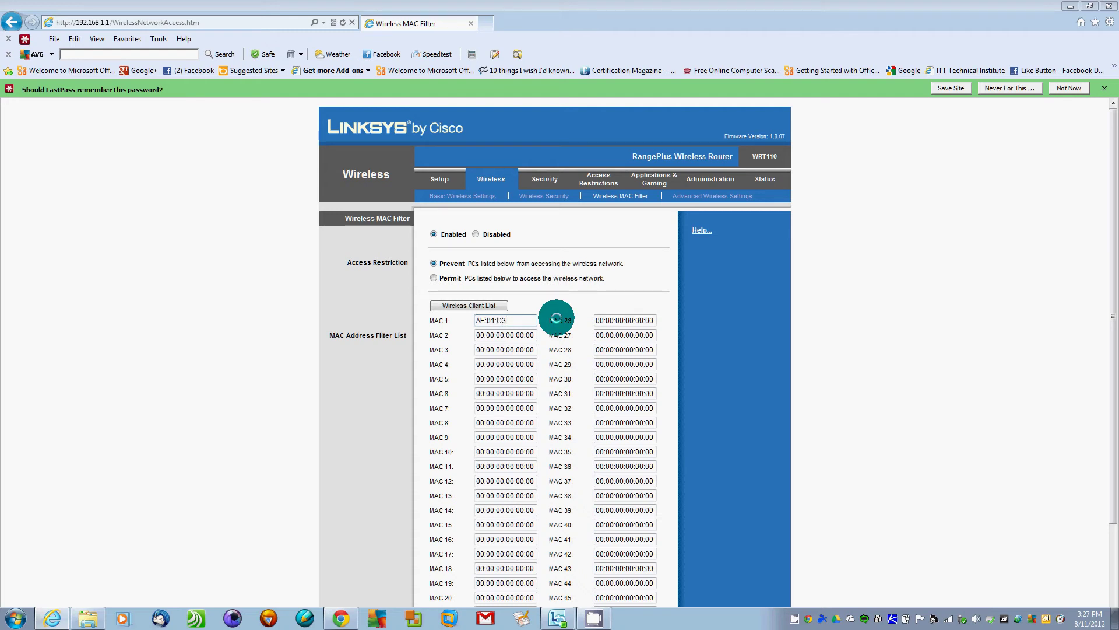
Enter AE:01:C3:0F:01:AE as the MAC 1 address, correcting the mistyped octet
type("AE:01:C3:0R:01:")
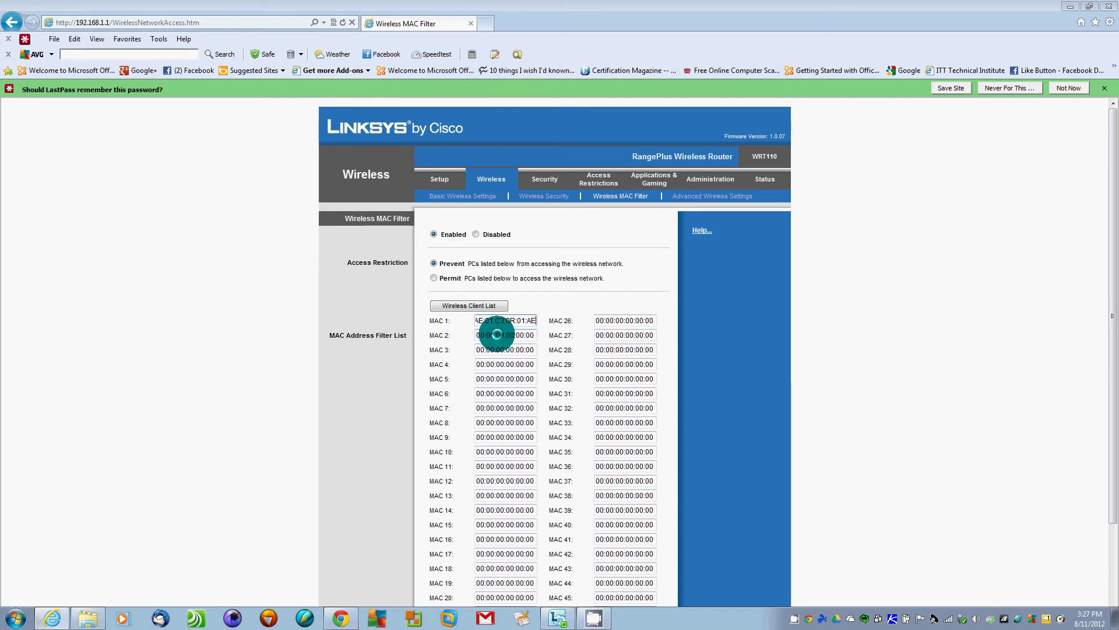
type("AE")
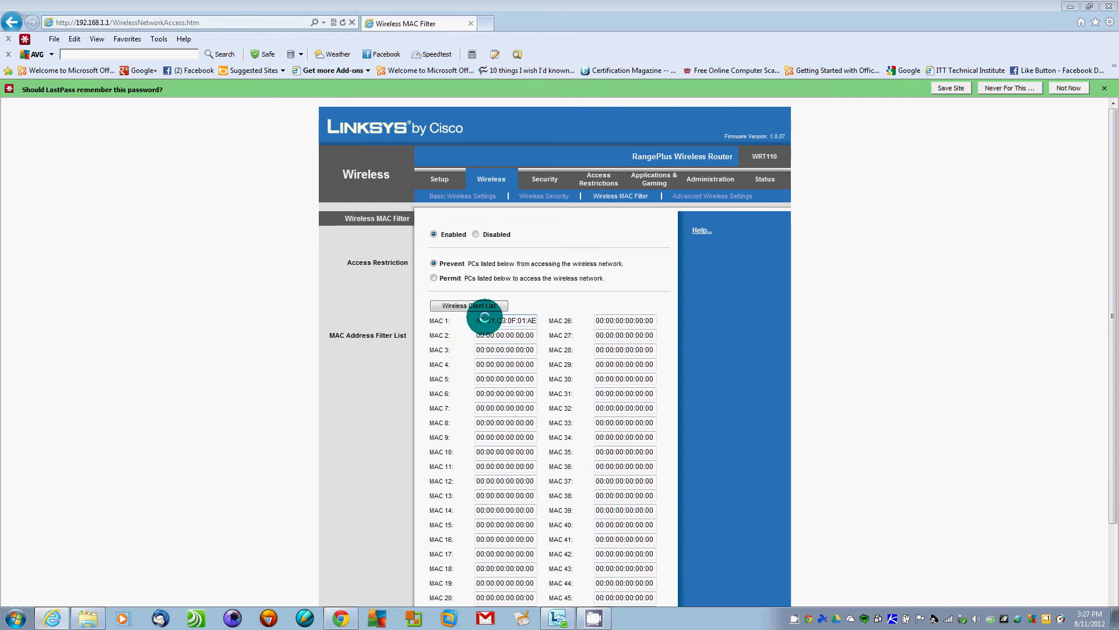
key("Home")
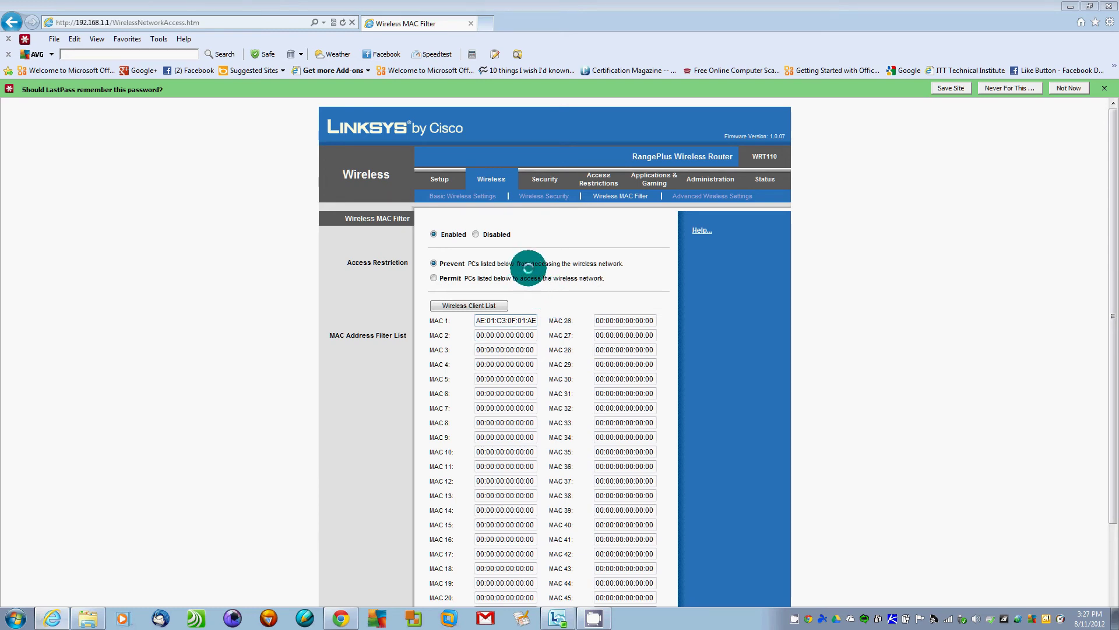
Open the Advanced Wireless Settings page and its help page
left_click(707, 190)
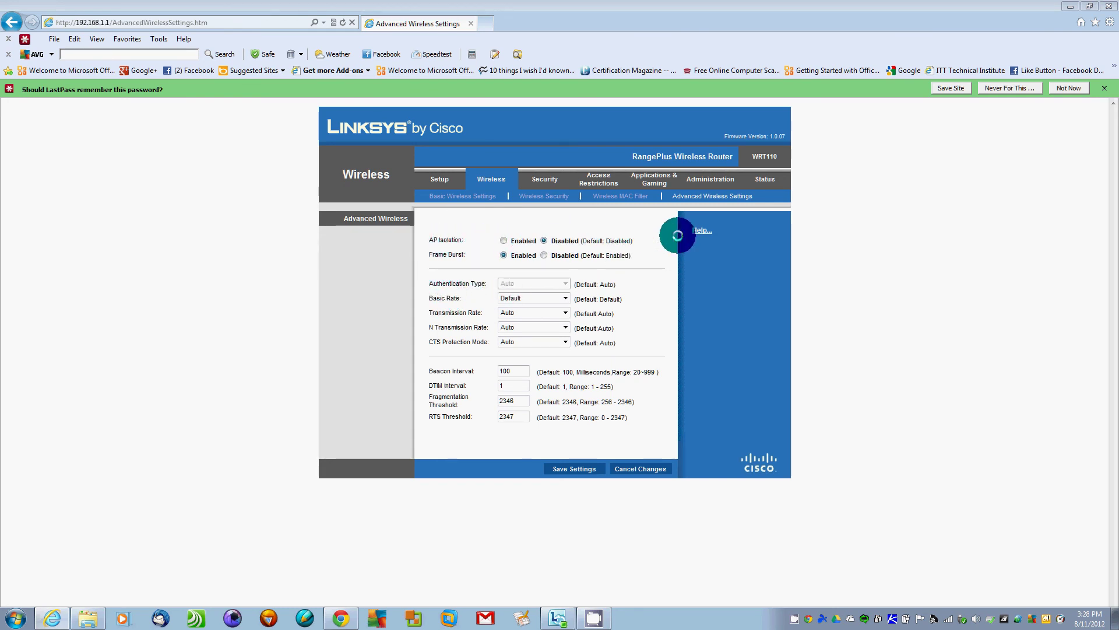
left_click(701, 230)
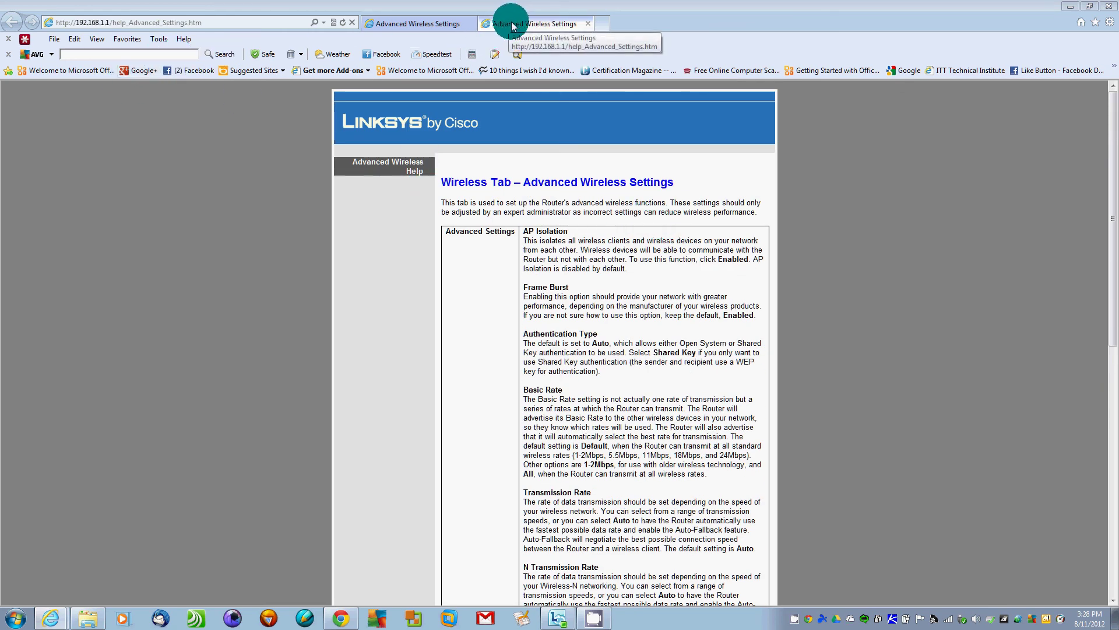
Close the help tab and return to Wireless Security, showing WPA2 Personal with AES
left_click(588, 23)
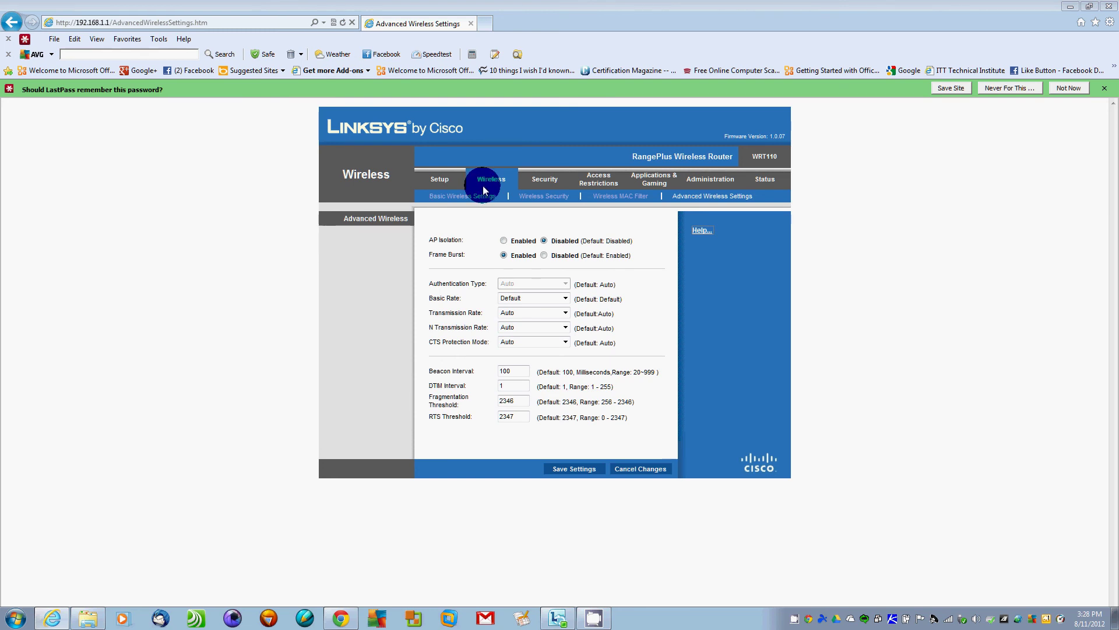
left_click(554, 196)
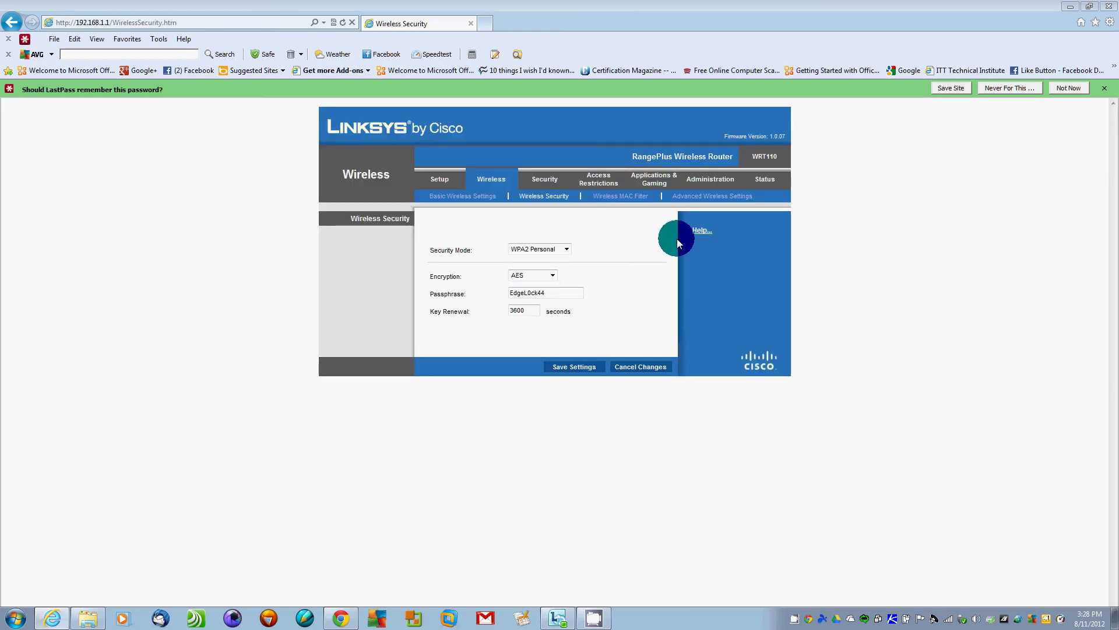